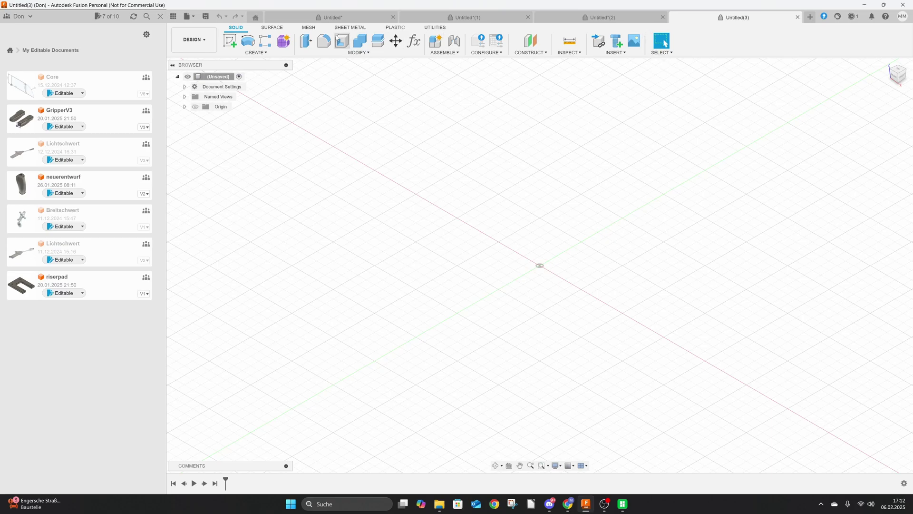
Start a T-spline form and place a 60 × 30 mm plane on the ground plane
left_click(284, 41)
left_click(265, 42)
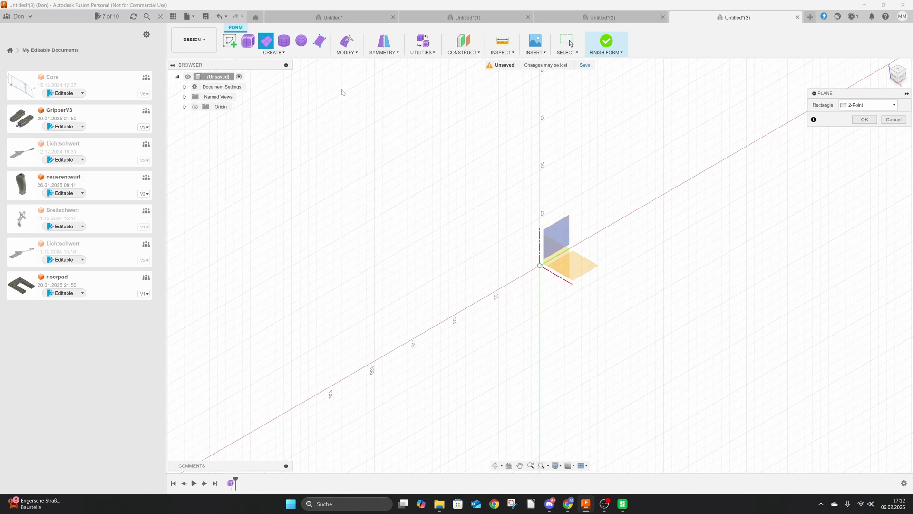
left_click(588, 267)
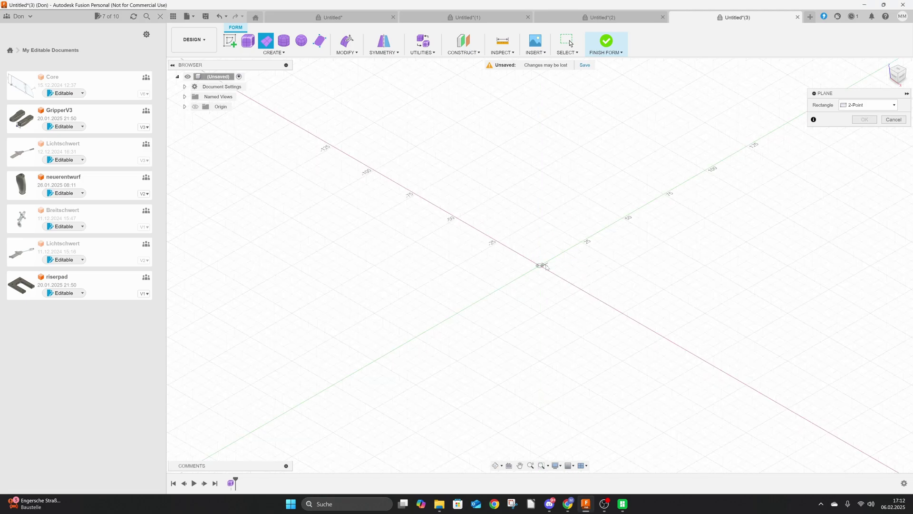
middle_click_drag(546, 266, 424, 295)
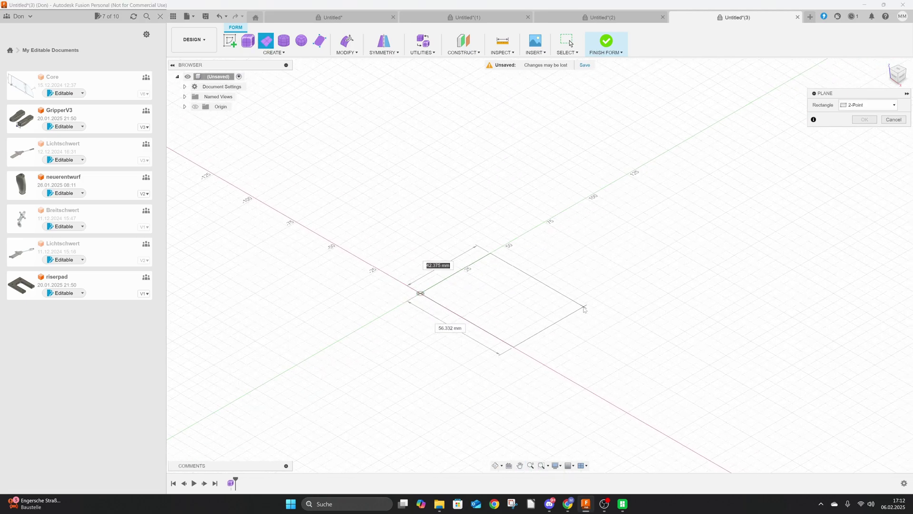
key("Tab")
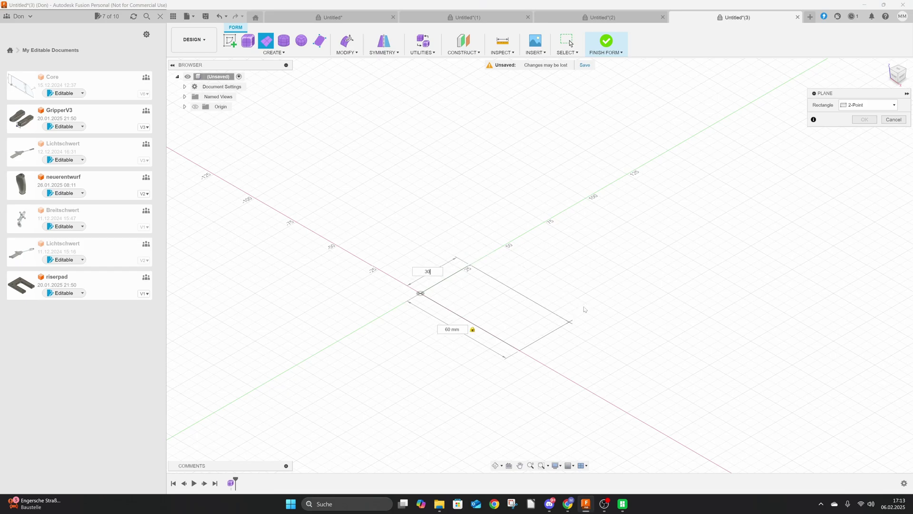
key("Return")
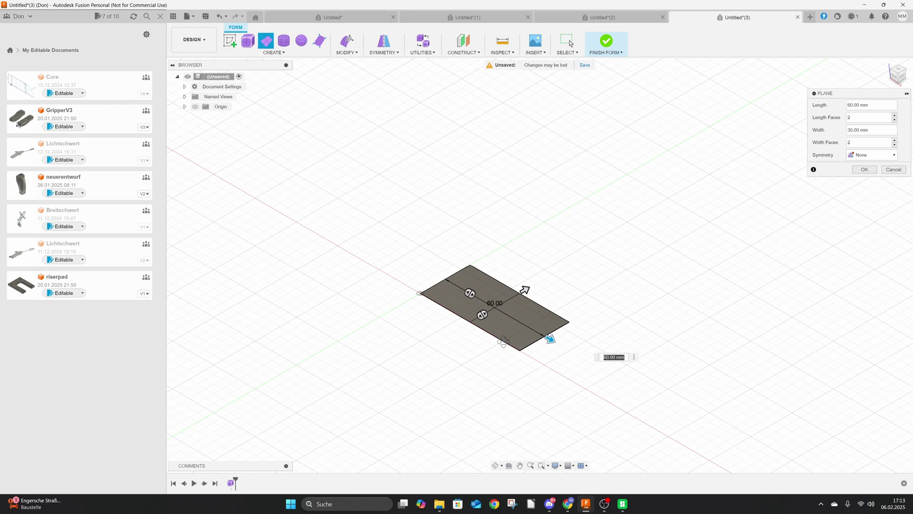
Divide the plane into 3 length faces and 4 width faces
middle_click_drag(553, 298, 500, 347, "shift")
scroll(481, 318, "up", 3)
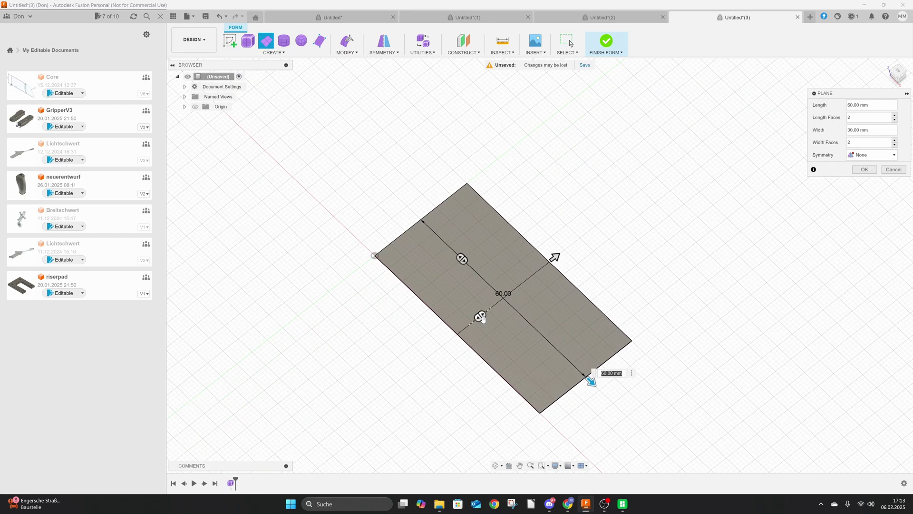
left_click_drag(480, 317, 494, 308)
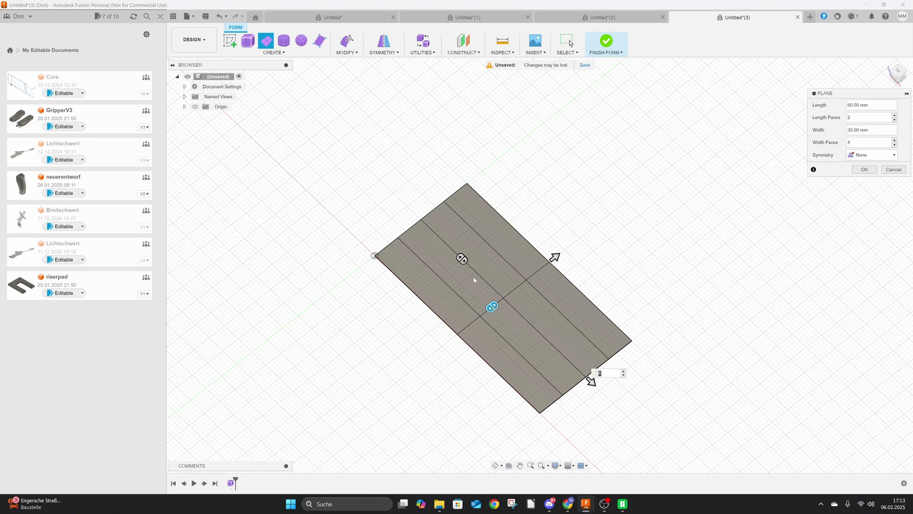
left_click_drag(465, 260, 476, 275)
Commit the plane and lift the middle row of 5 edges to arch the surface
key("Return")
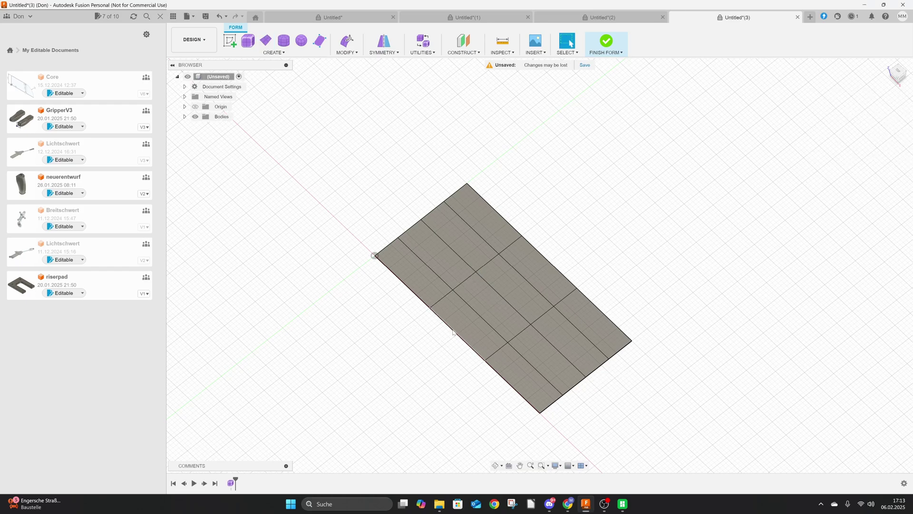
double_click(505, 302)
left_click(528, 282, "shift")
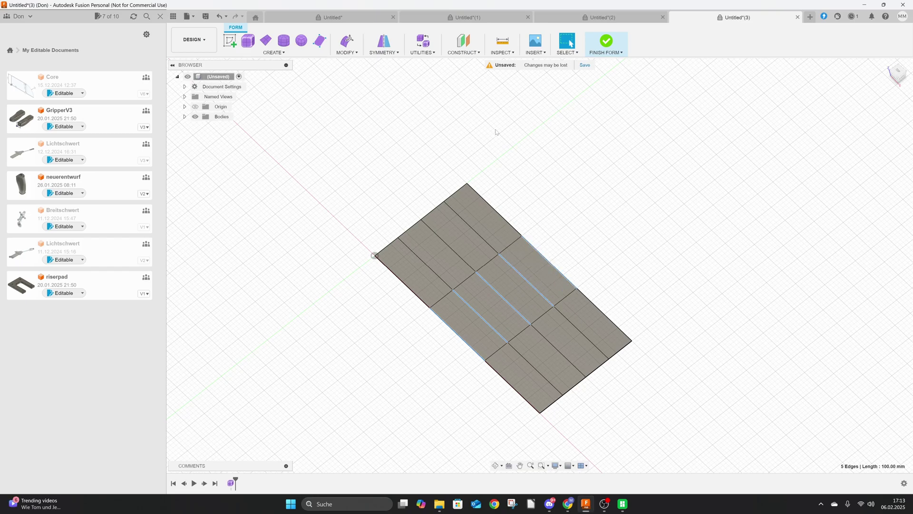
left_click(347, 40)
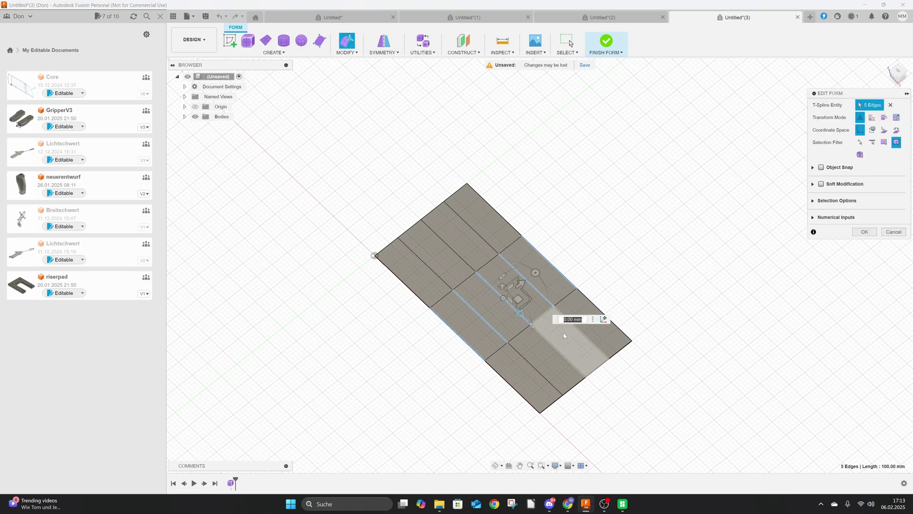
middle_click_drag(563, 332, 528, 288, "shift")
left_click_drag(527, 288, 552, 277)
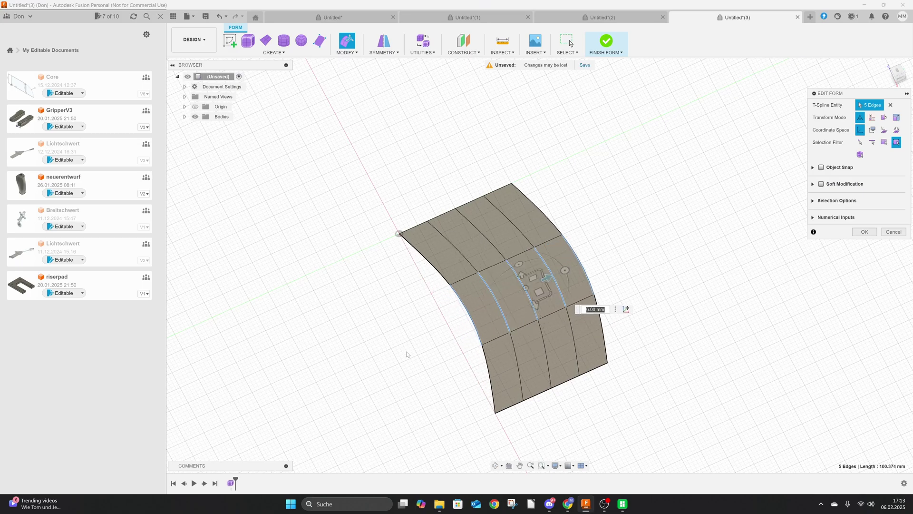
middle_click_drag(407, 354, 376, 371, "shift")
key("Return")
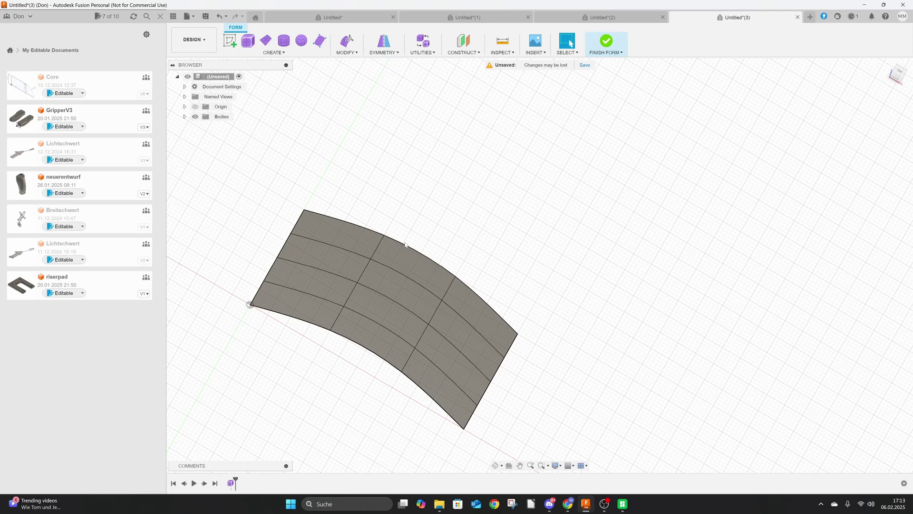
Pull one inner middle edge up about 6 mm to form a raised ridge
left_click(392, 301)
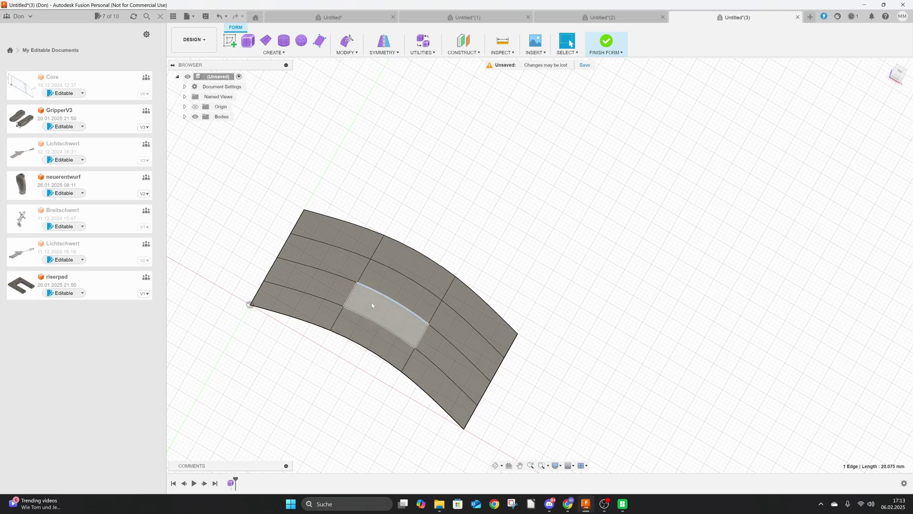
scroll(359, 291, "up", 2)
left_click(347, 41)
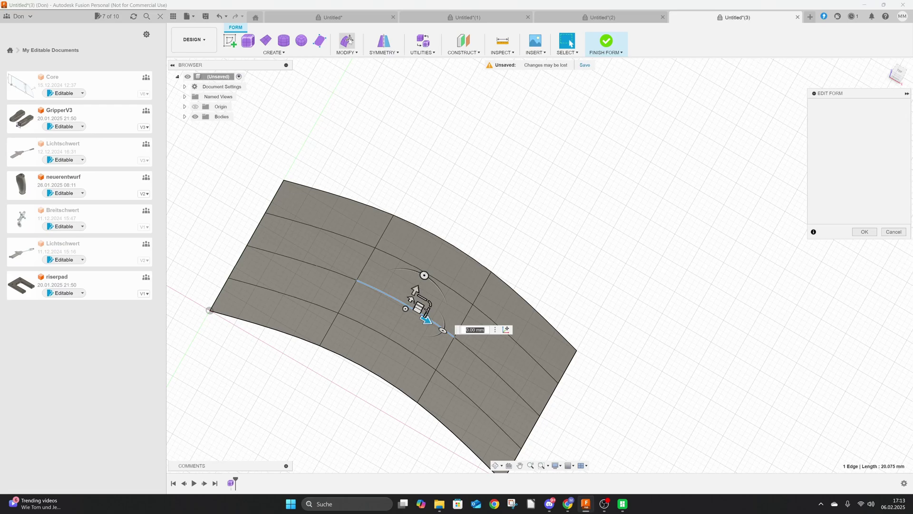
middle_click_drag(418, 293, 409, 299, "shift")
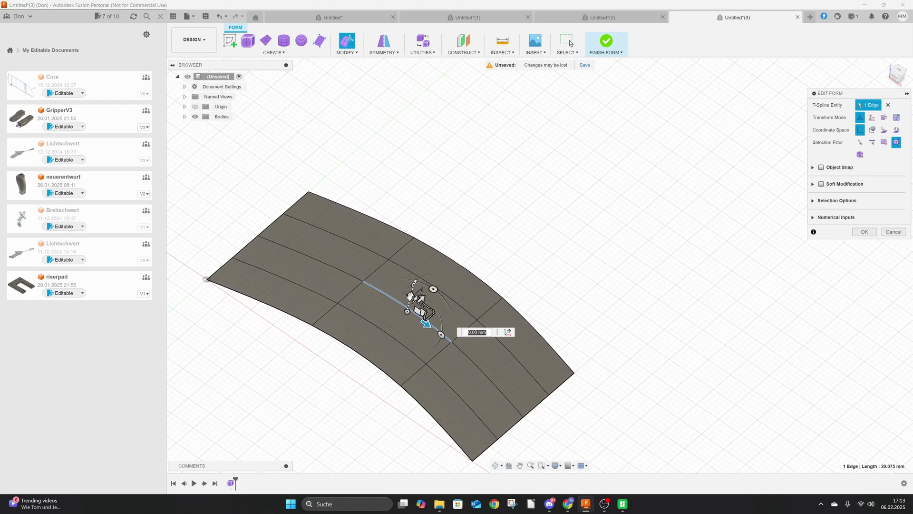
mouse_move(408, 299)
left_mouse_down()
mouse_move(413, 288)
mouse_move(413, 296)
left_mouse_up()
middle_click_drag(413, 296, 412, 321, "shift")
left_click_drag(412, 320, 431, 315)
key("Return")
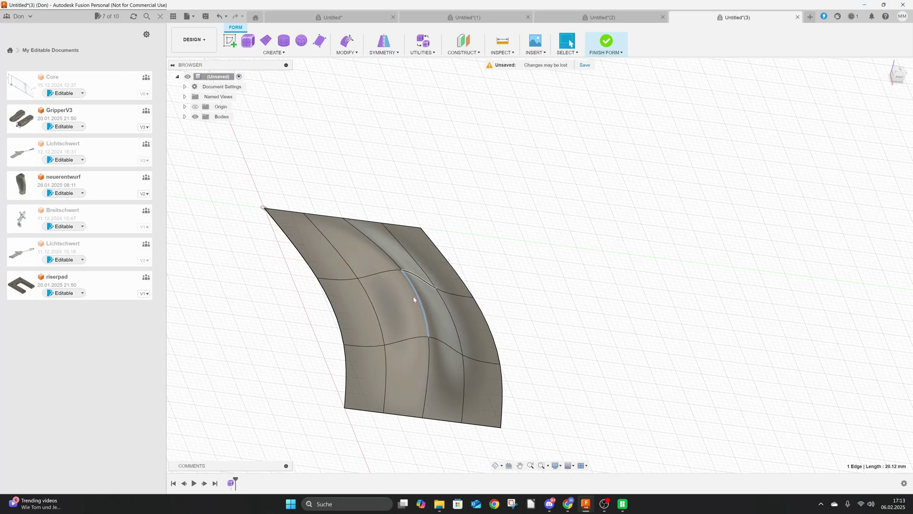
middle_click_drag(414, 299, 327, 367, "shift")
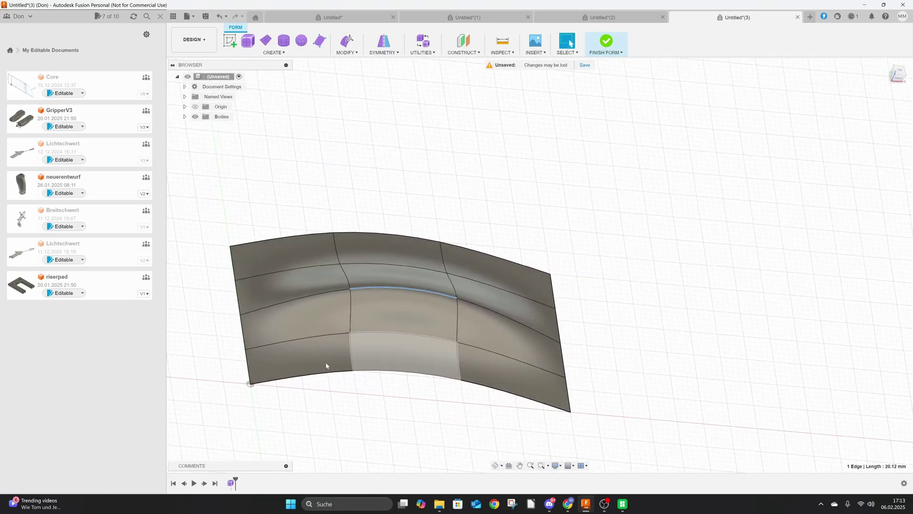
left_click(250, 384)
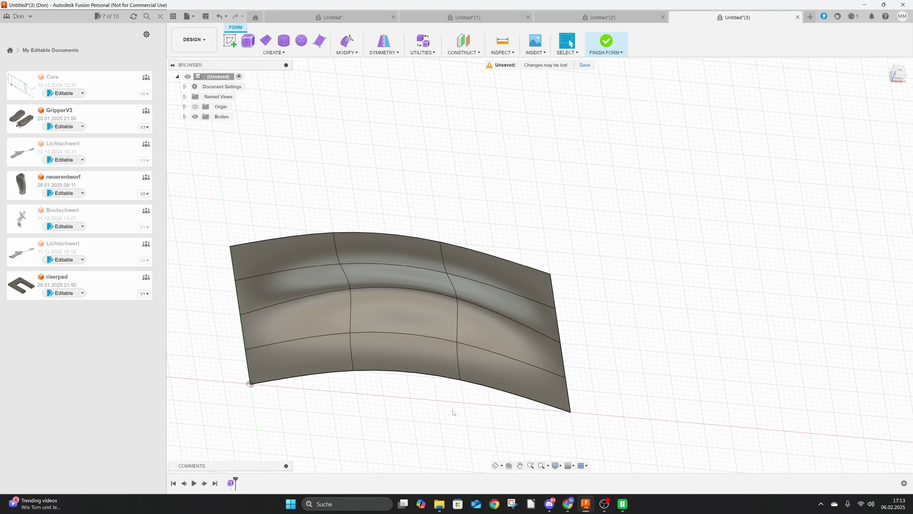
Scale the two near corner vertices inward to about 0.795, narrowing that end to roughly 48 mm
left_click(252, 386)
left_click(571, 412, "shift")
left_click(347, 41)
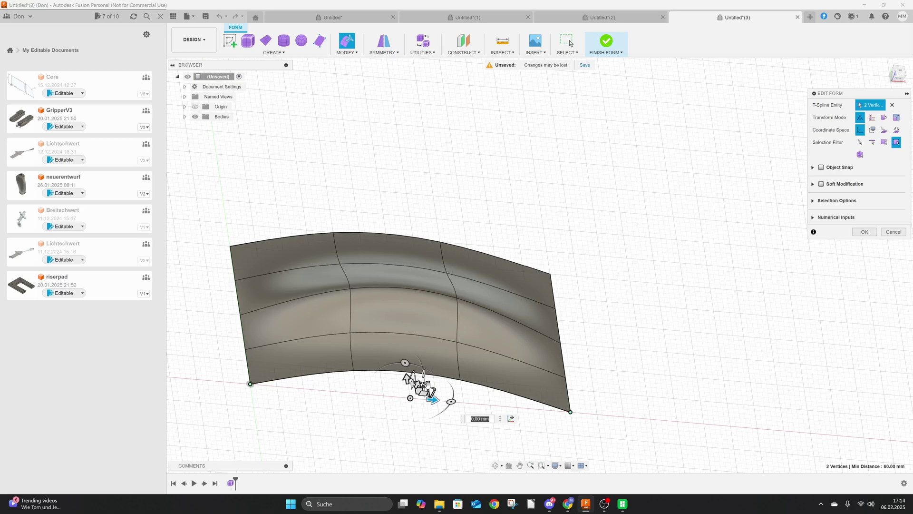
left_click_drag(426, 383, 418, 374)
key("Escape")
middle_click_drag(419, 373, 420, 406, "shift")
Move the three top boundary edges -5 mm sideways to reshape that side
left_click(315, 309)
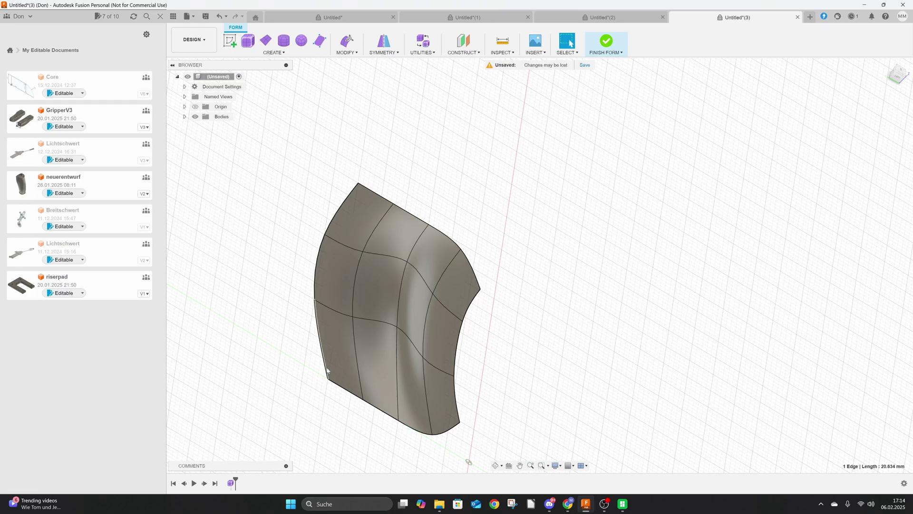
left_click(327, 231, "shift")
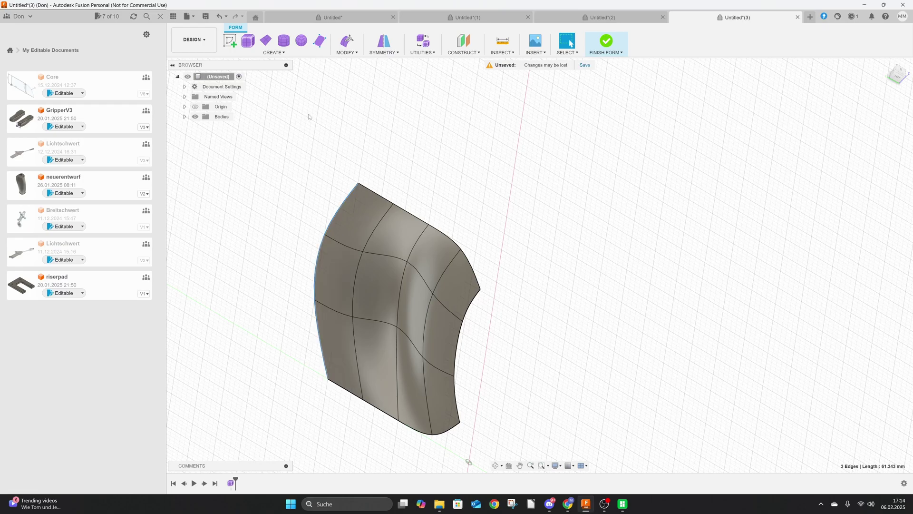
left_click(348, 41)
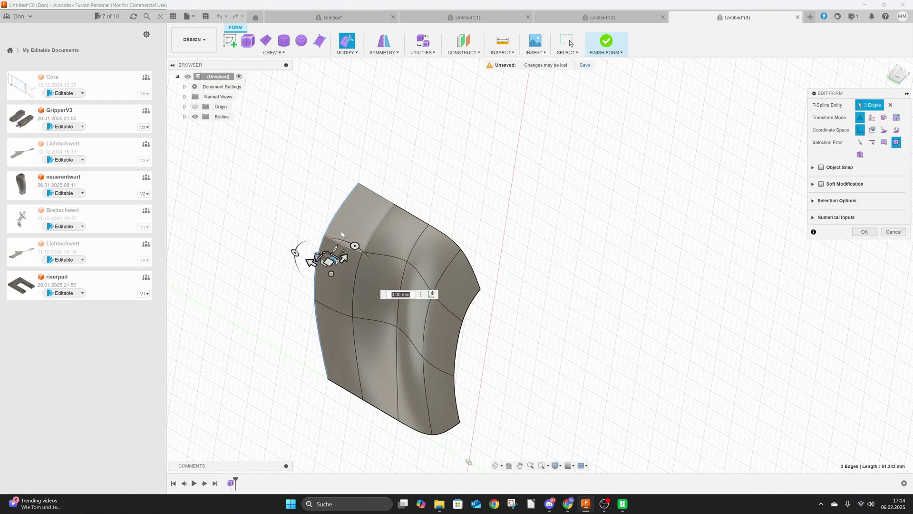
left_click_drag(314, 263, 338, 275)
middle_click_drag(368, 344, 321, 338, "shift")
key("Return")
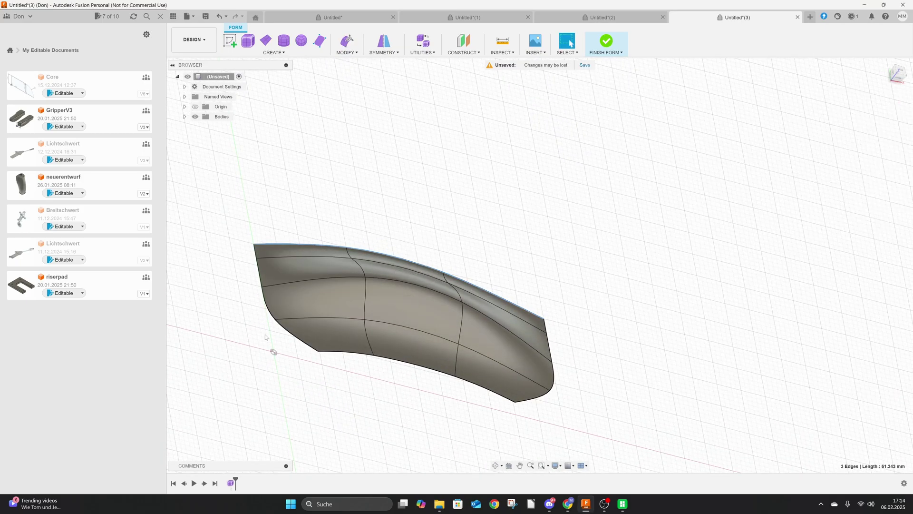
middle_click_drag(265, 339, 259, 244, "shift")
Scale the two far corner vertices inward to about 0.854, then finish the form
left_click(253, 250)
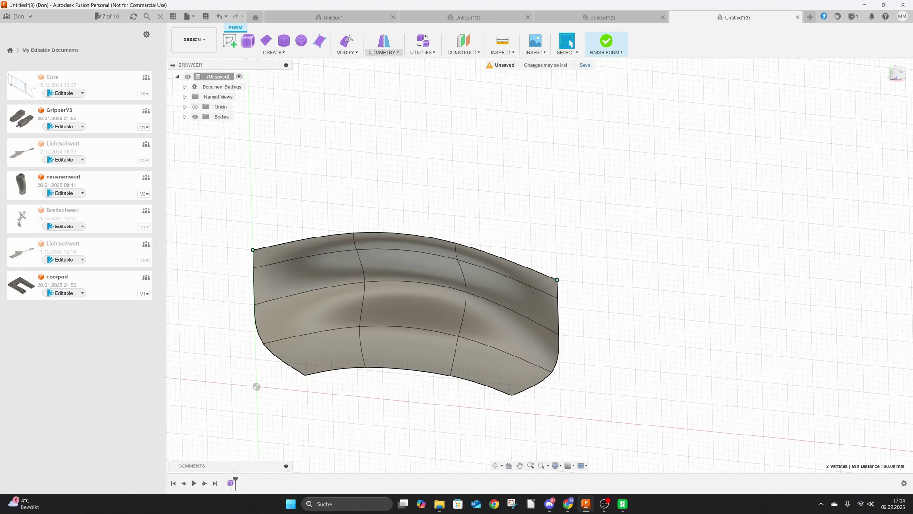
left_click(347, 41)
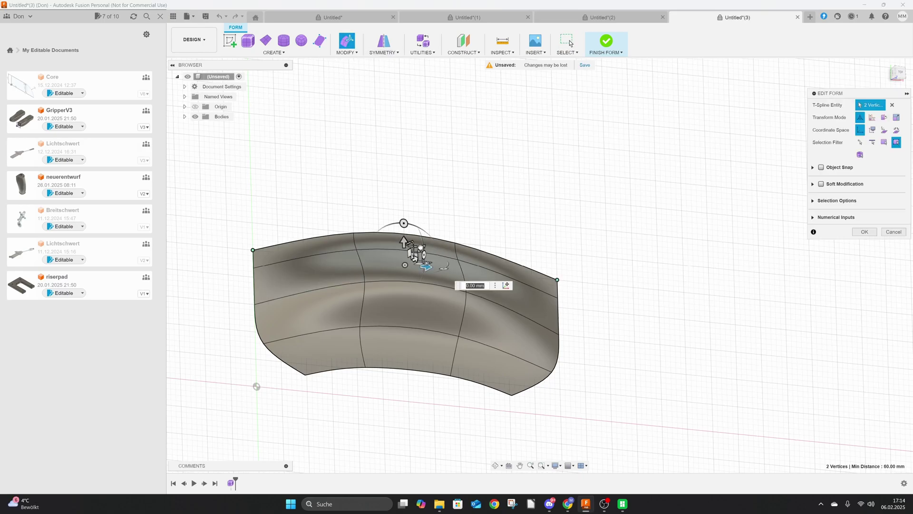
left_click_drag(421, 247, 420, 247)
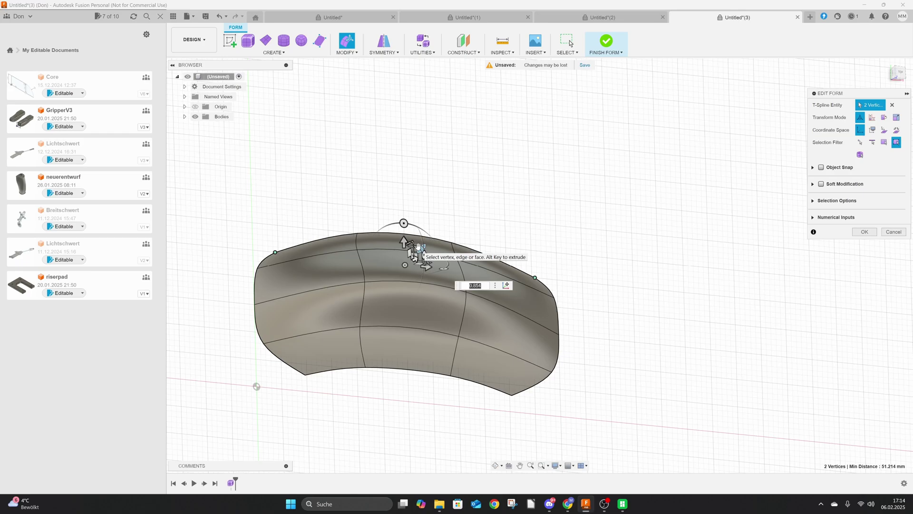
key("Return")
middle_click_drag(484, 224, 428, 245, "shift")
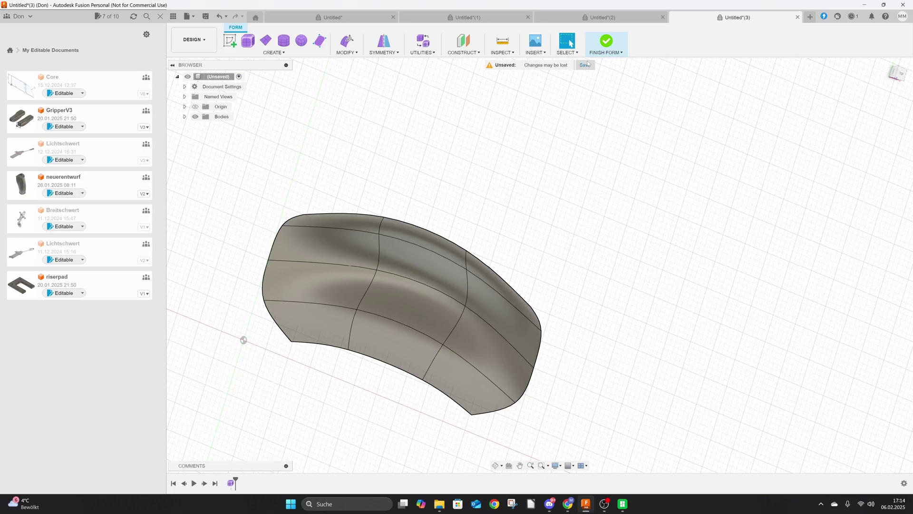
left_click(606, 41)
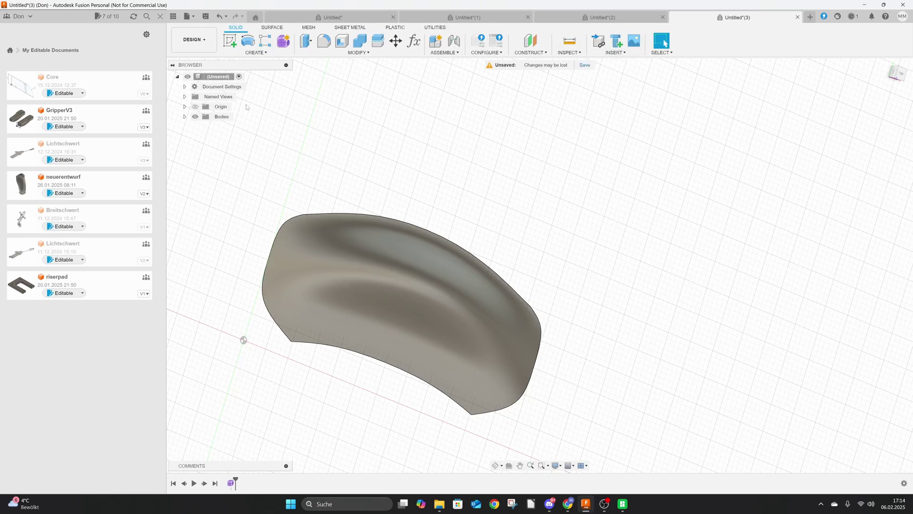
Sketch a rectangle on an origin plane enclosing the whole sculpted form
left_click(230, 41)
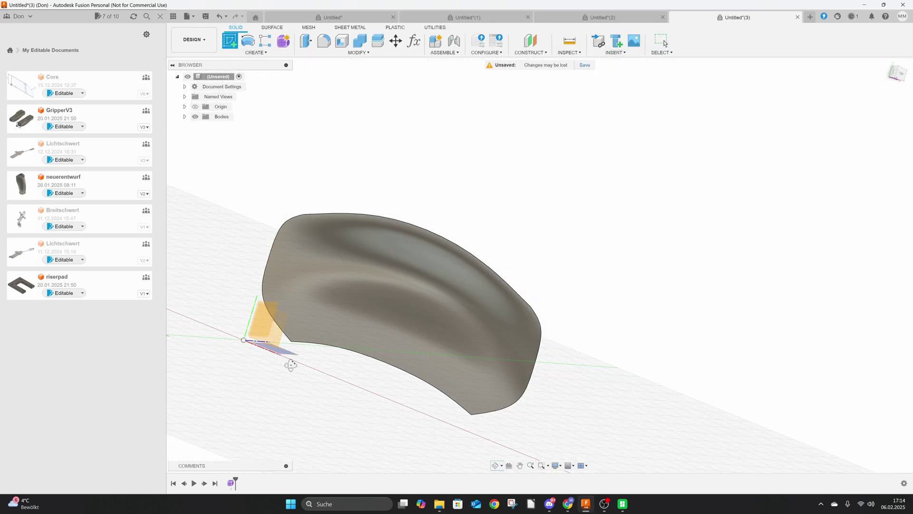
middle_click_drag(290, 365, 262, 321, "shift")
left_click(260, 320)
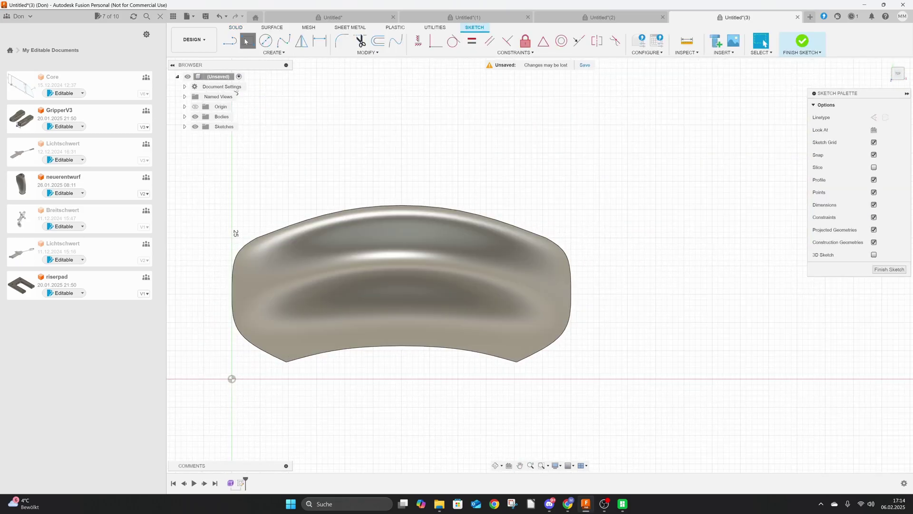
left_click(247, 41)
left_click(192, 199)
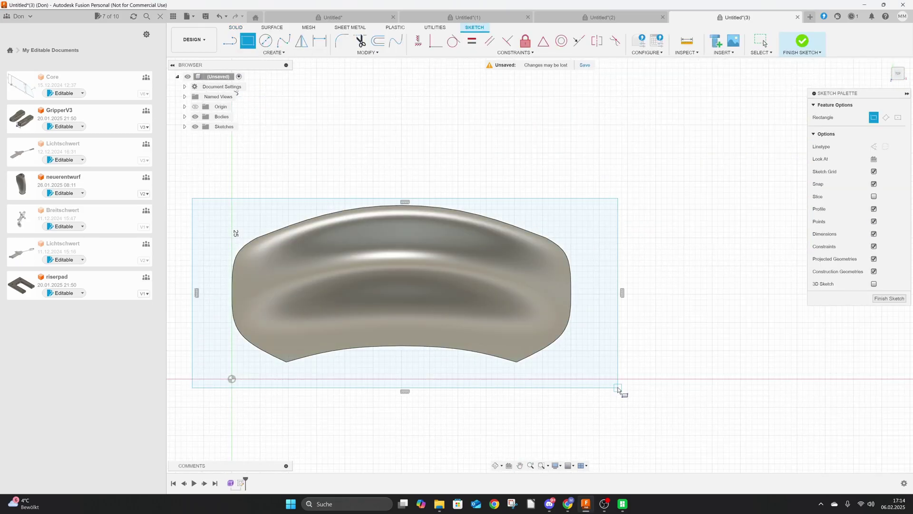
left_click(803, 43)
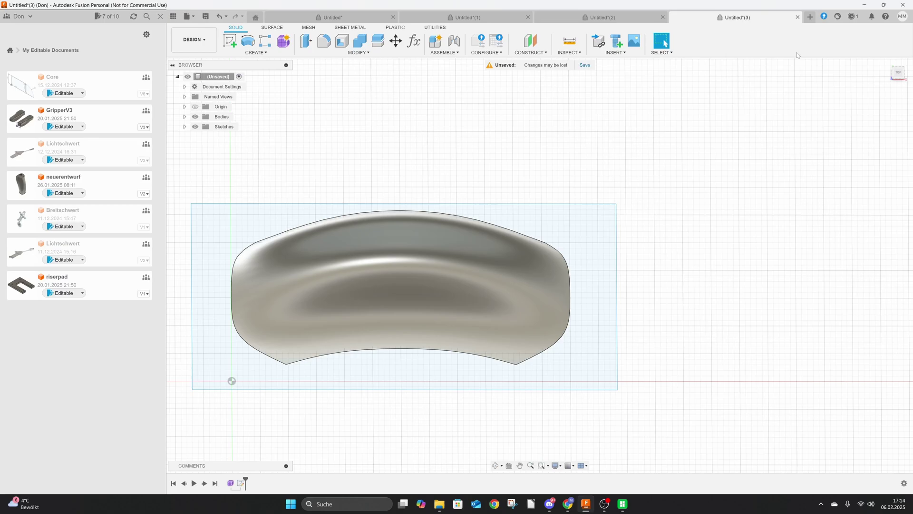
Extrude the rectangle profile 12 mm into a solid box
left_click(576, 364)
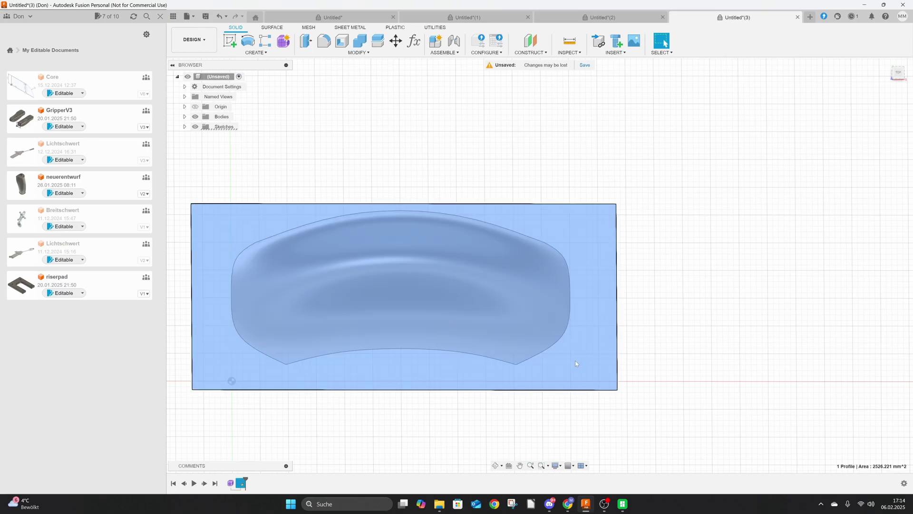
key("e")
left_click_drag(404, 303, 426, 251)
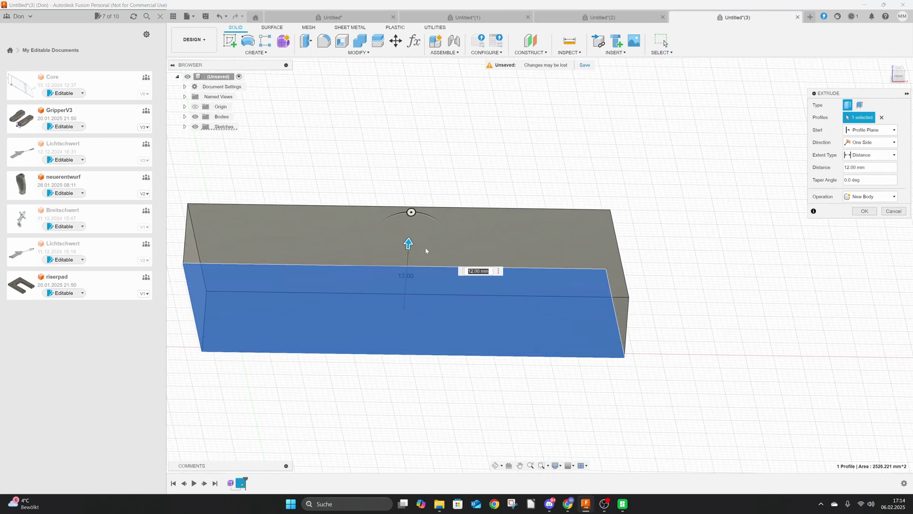
key("Return")
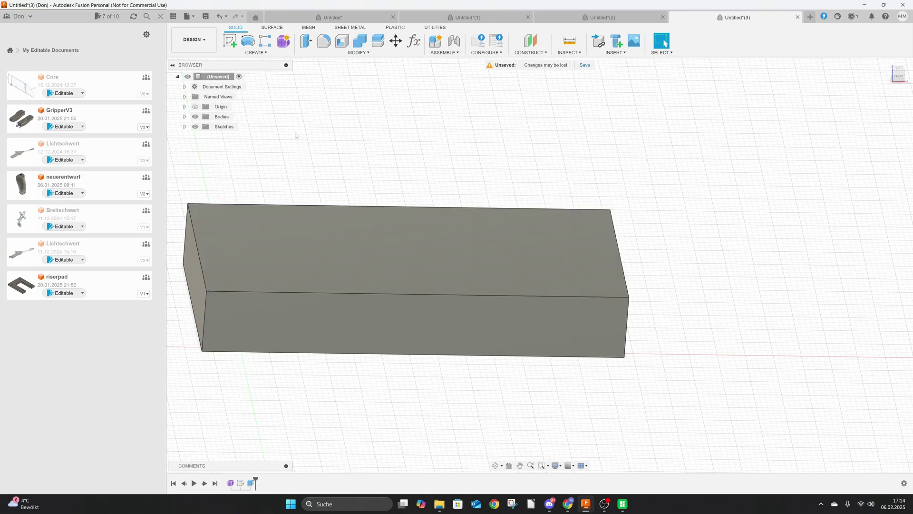
Split the box body using the sculpted Body1 (1) as the splitting tool
left_click(359, 52)
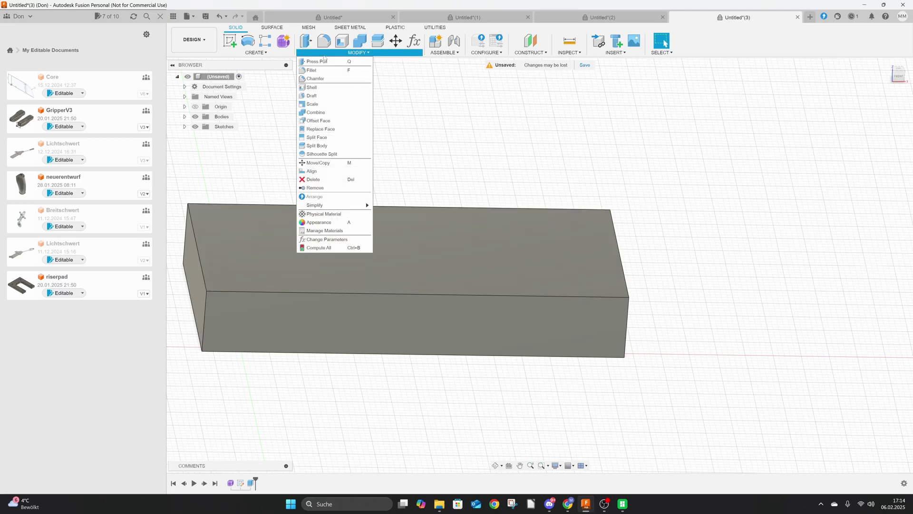
left_click(324, 146)
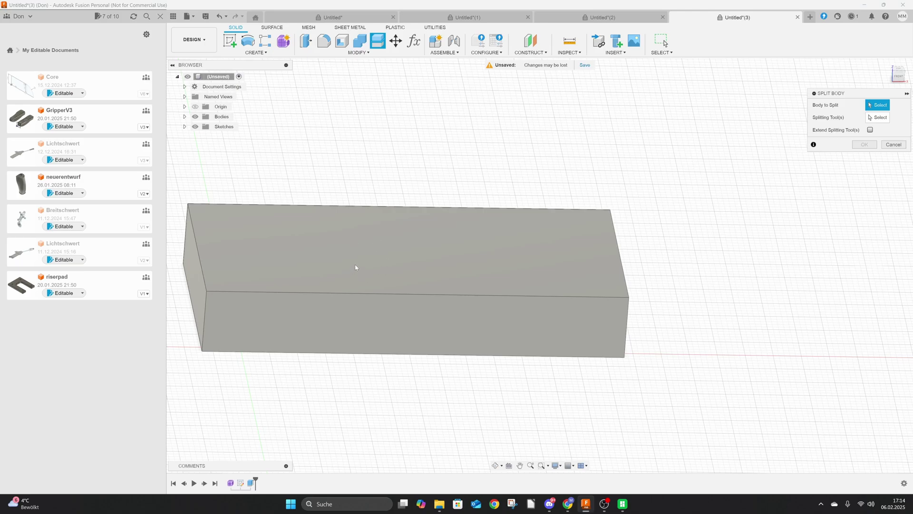
left_click(355, 268)
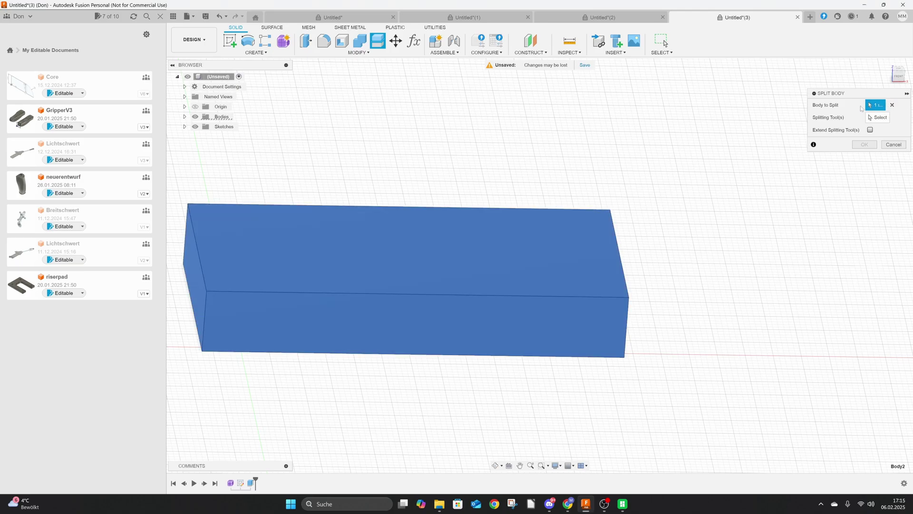
left_click(878, 119)
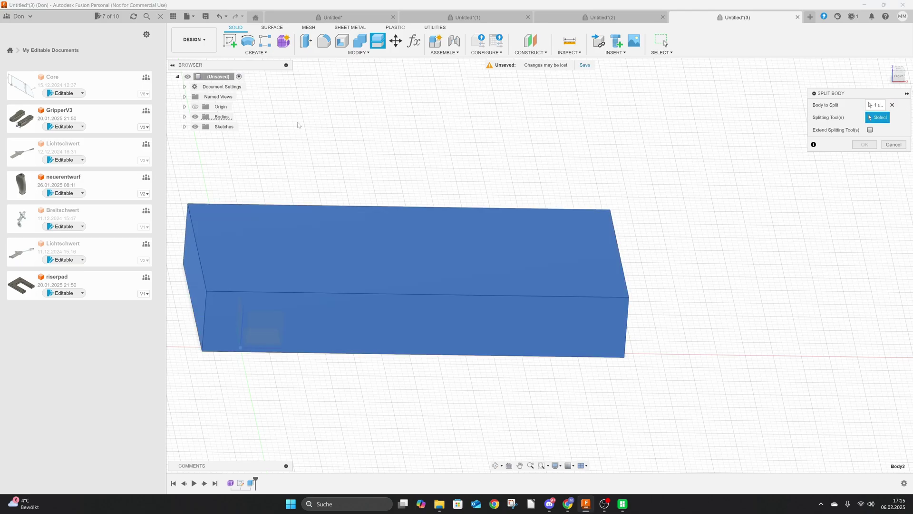
left_click(185, 117)
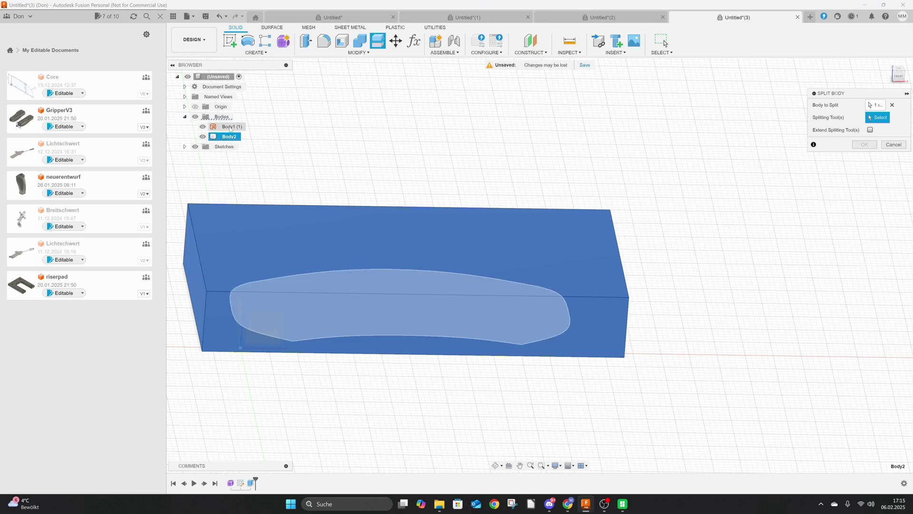
left_click(230, 127)
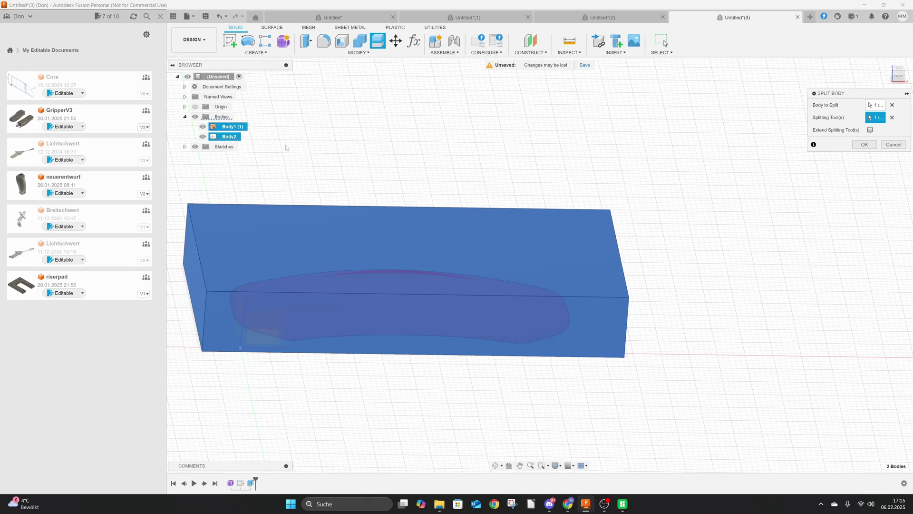
left_click(865, 145)
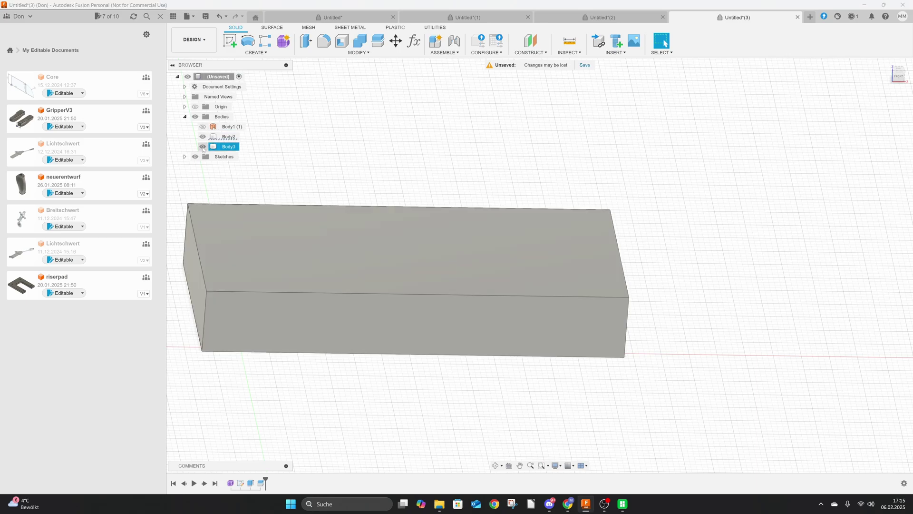
Hide the outer Body3 so only the curved Body2 stays visible
left_click(203, 146)
left_click(228, 136)
middle_click_drag(341, 320, 254, 245, "shift")
left_click(354, 353)
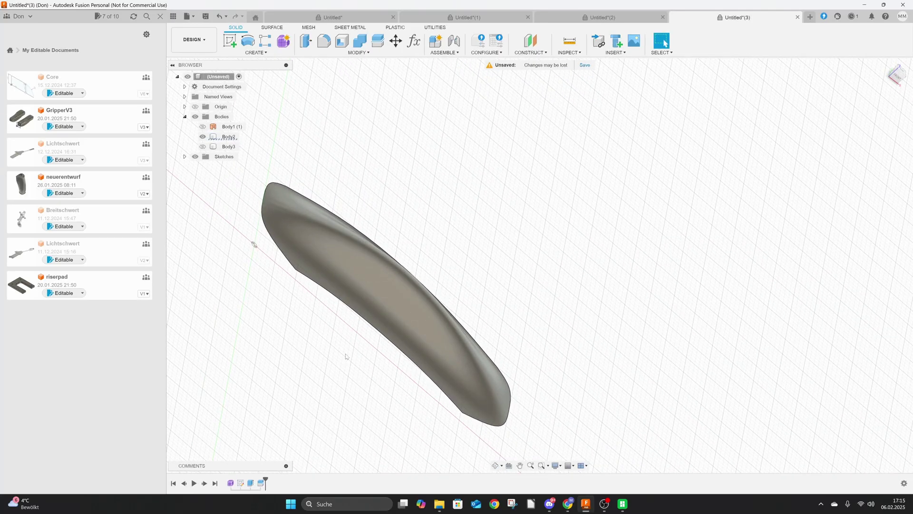